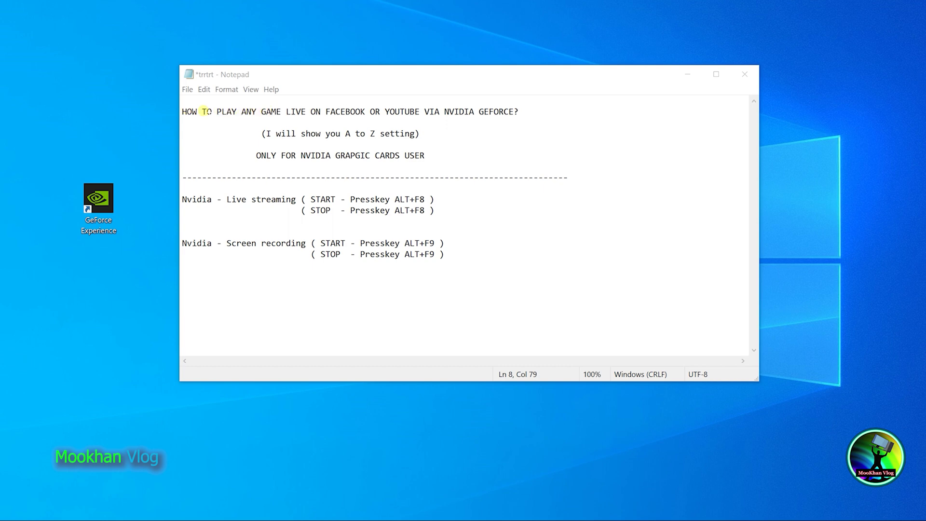
Read the Notepad notes' title, subtitle and NVIDIA graphics card requirement, and minimize the notes window
drag(183, 111, 523, 112)
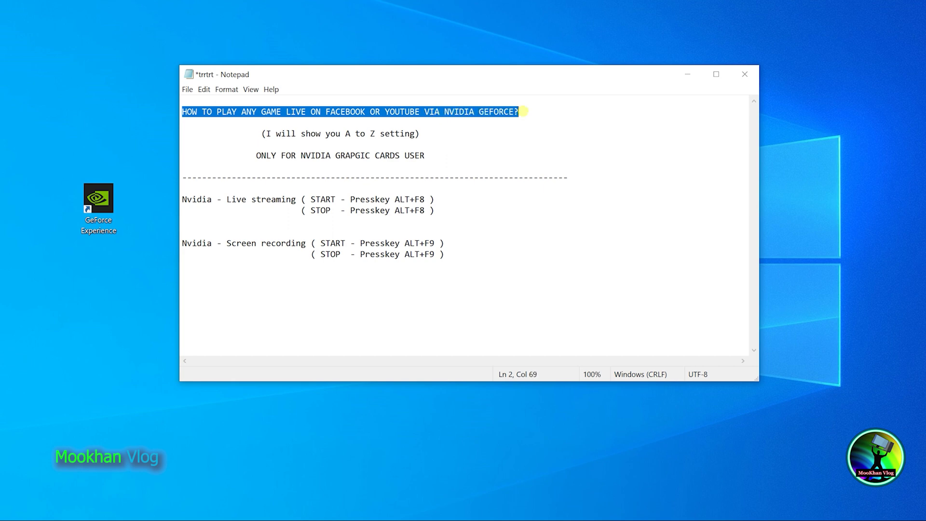
click(539, 132)
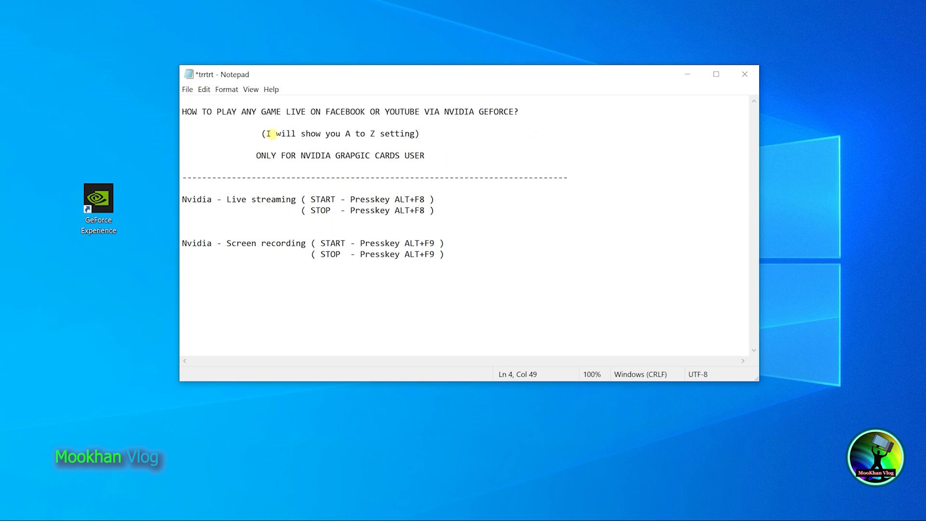
drag(265, 133, 437, 137)
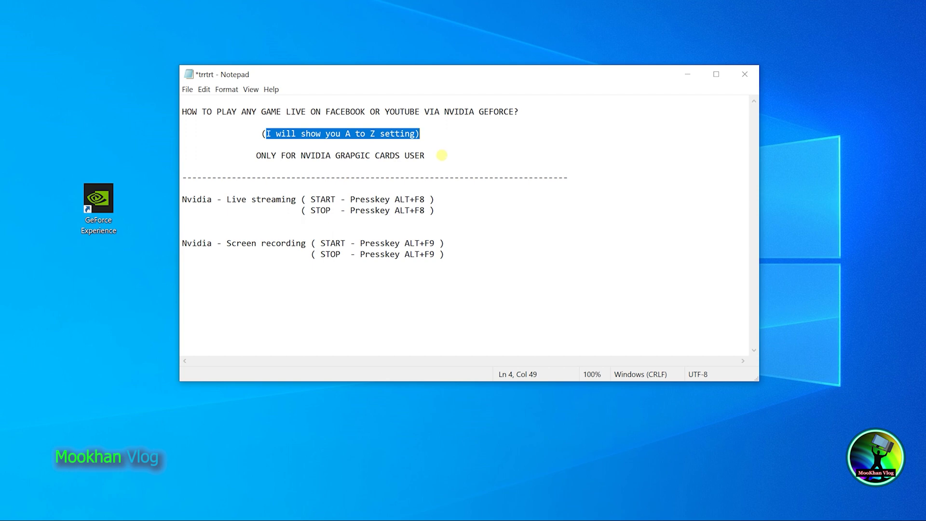
click(442, 155)
drag(281, 155, 443, 156)
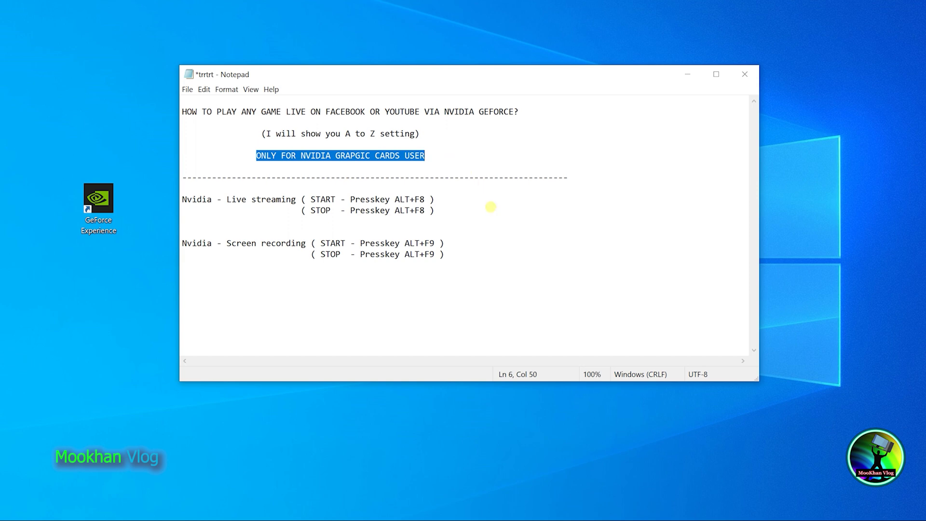
click(684, 81)
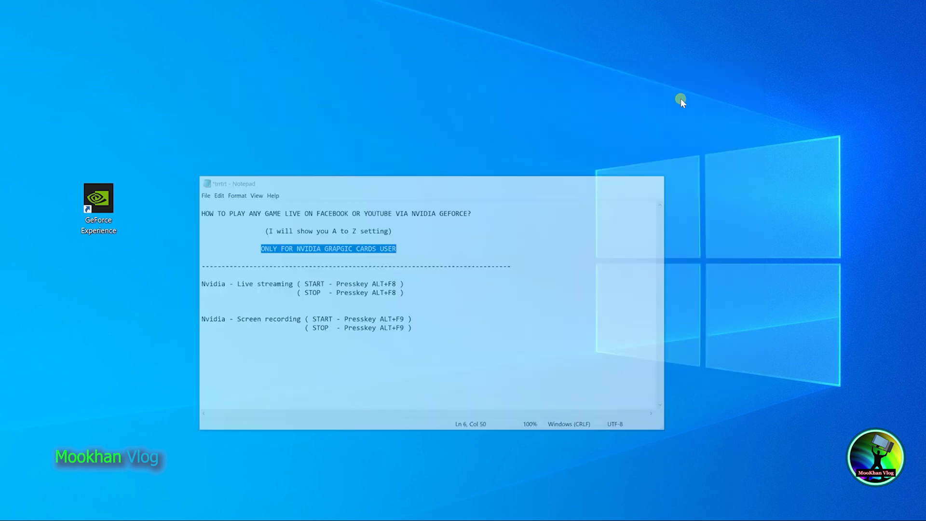
Open GeForce Experience and enlarge its window to fill the screen
drag(102, 196, 191, 195)
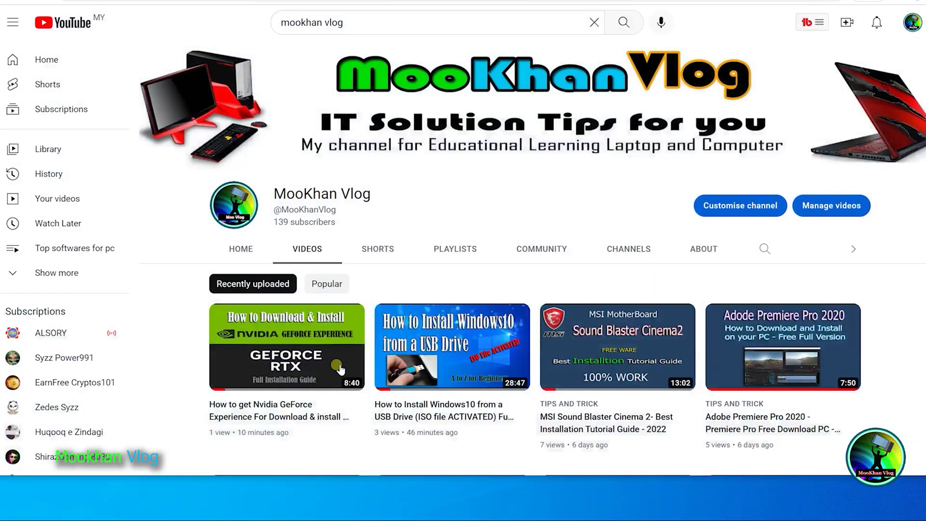
mouse_move(217, 352)
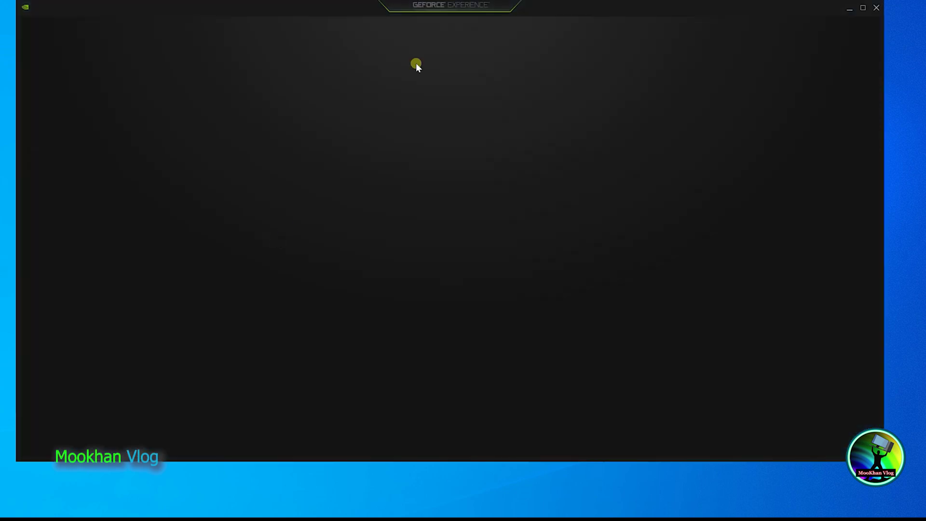
drag(533, 6, 507, 9)
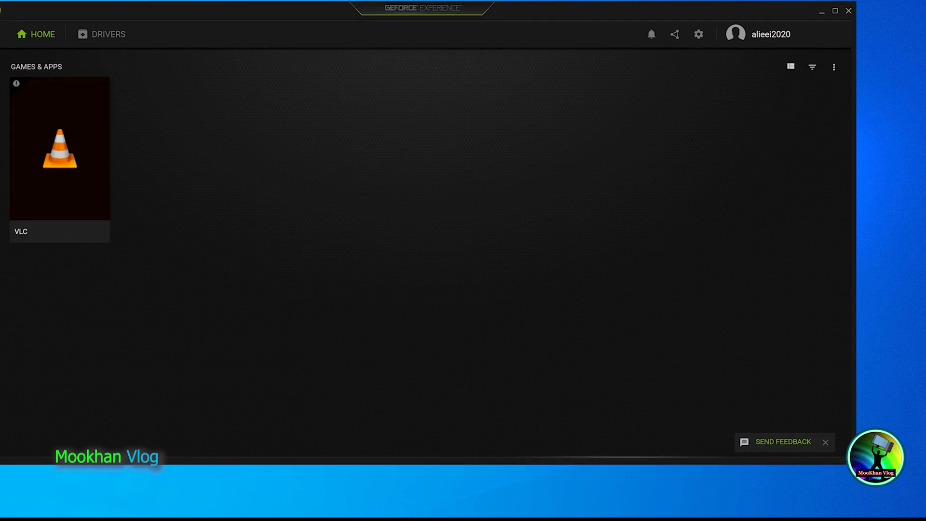
drag(856, 465, 925, 515)
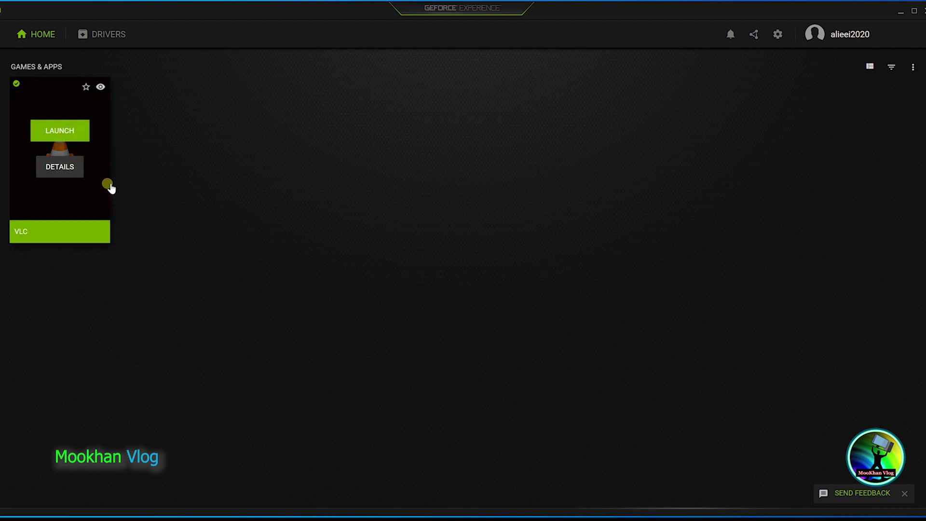
Check for updates to the GeForce Game Ready Driver
click(109, 35)
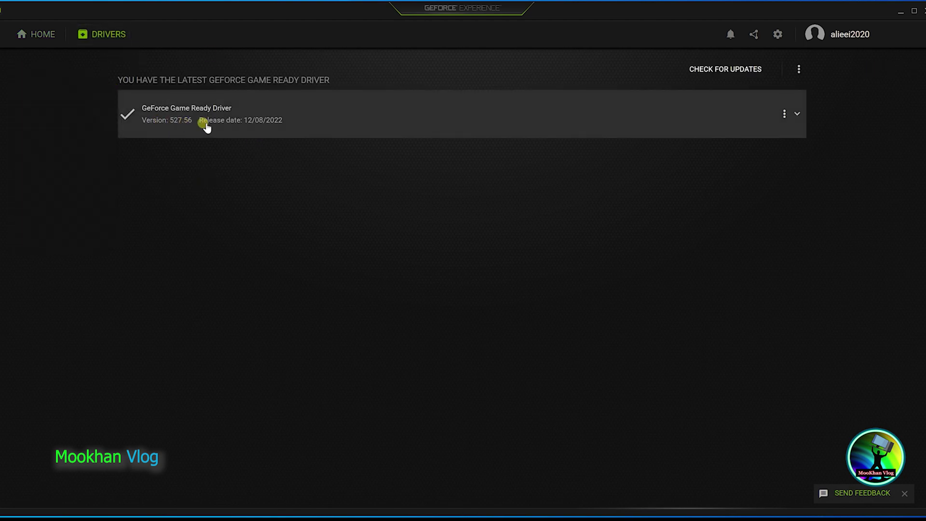
click(729, 76)
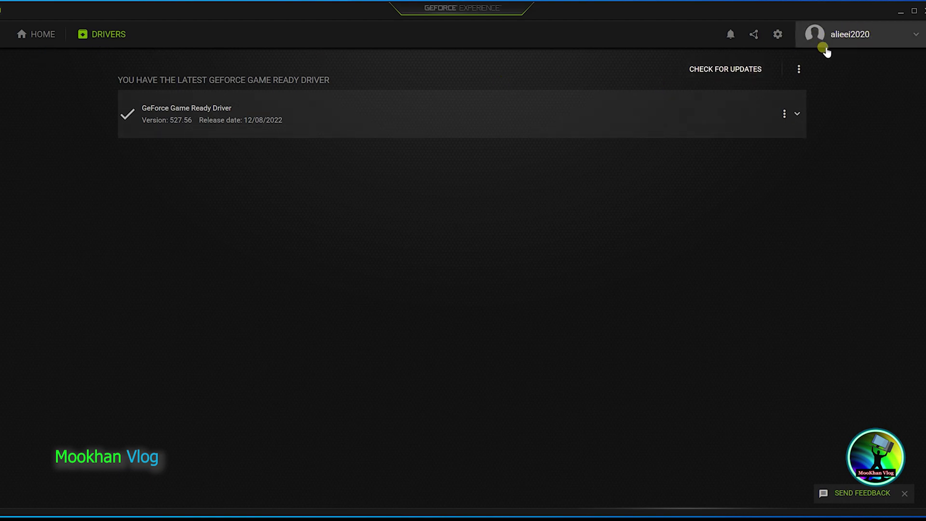
Turn on the In-Game Overlay in the general settings
click(777, 36)
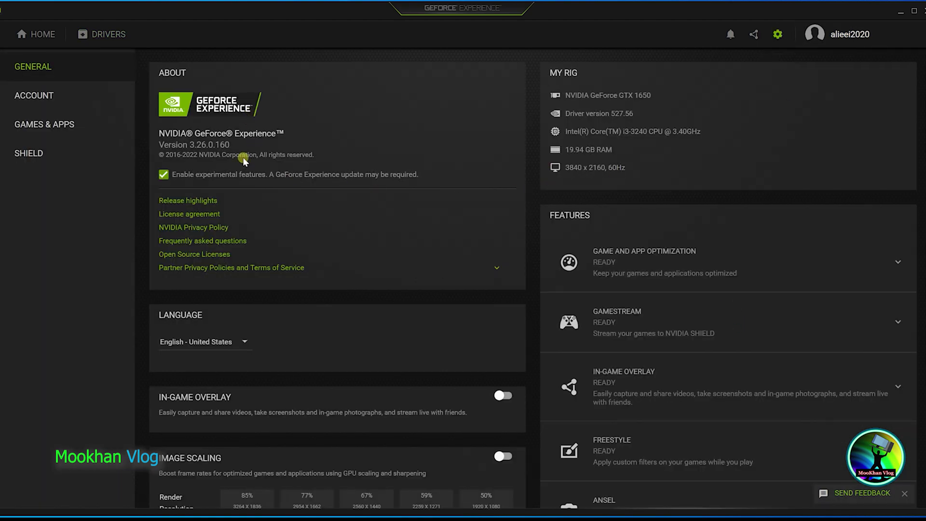
scroll(244, 161, down, 5)
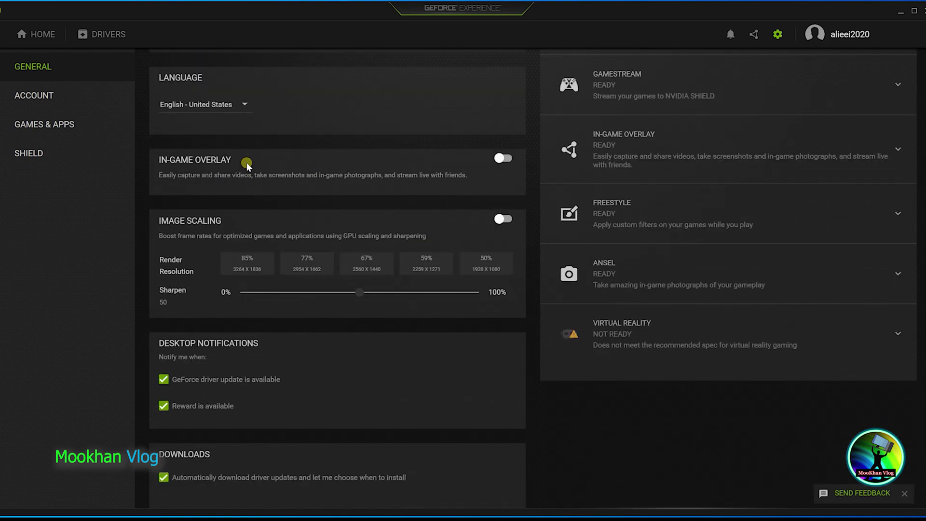
scroll(244, 169, up, 2)
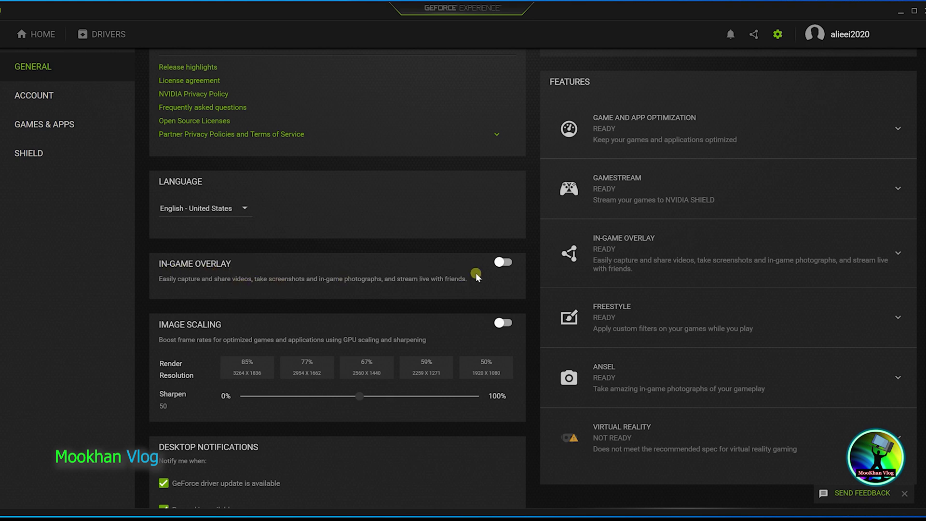
click(504, 267)
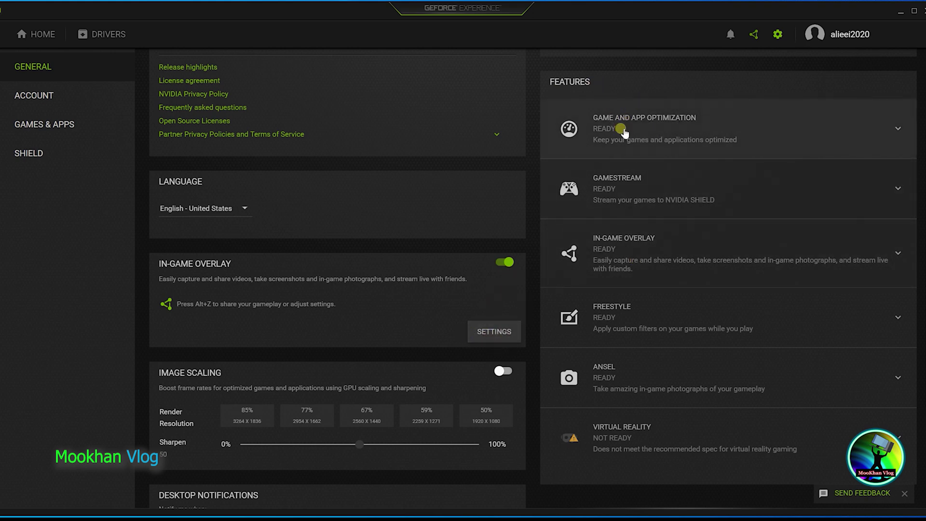
Examine the system requirements for Game and App Optimization, GameStream and In-Game Overlay
click(900, 130)
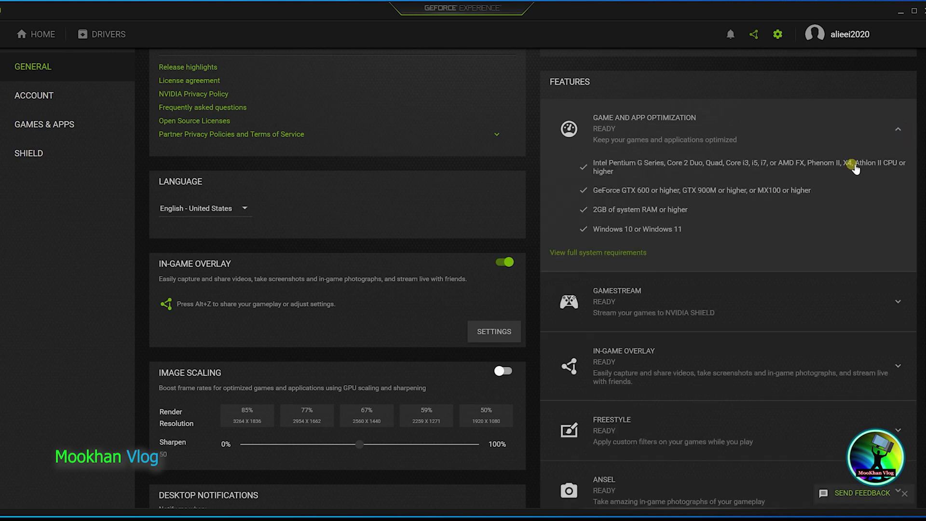
scroll(690, 205, down, 4)
click(689, 195)
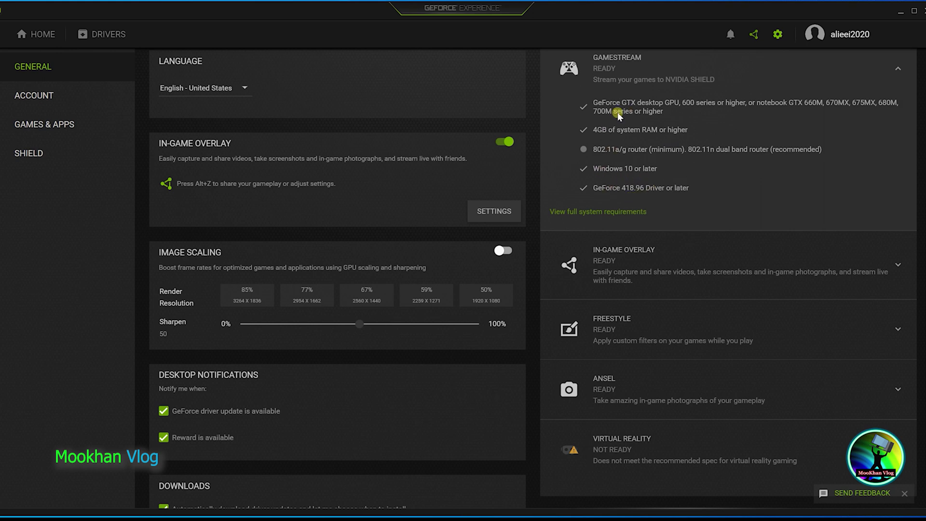
click(610, 268)
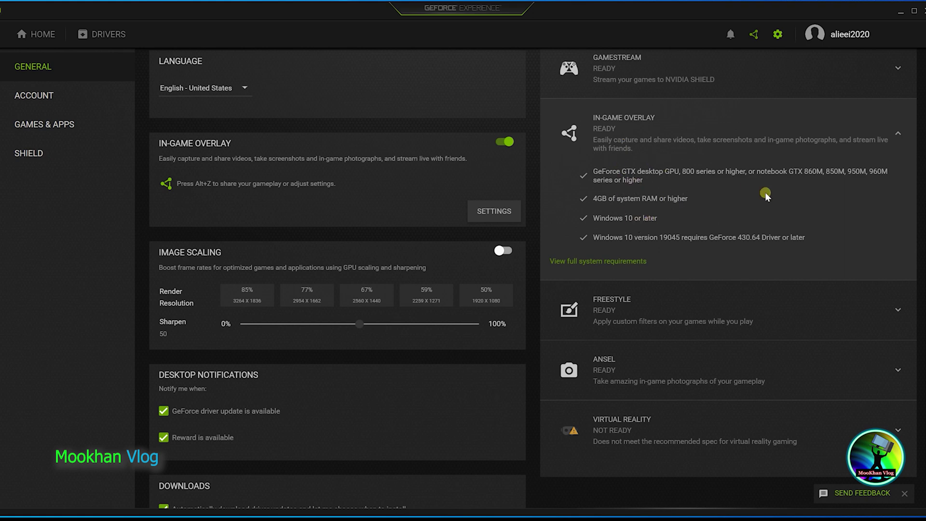
scroll(678, 198, down, 1)
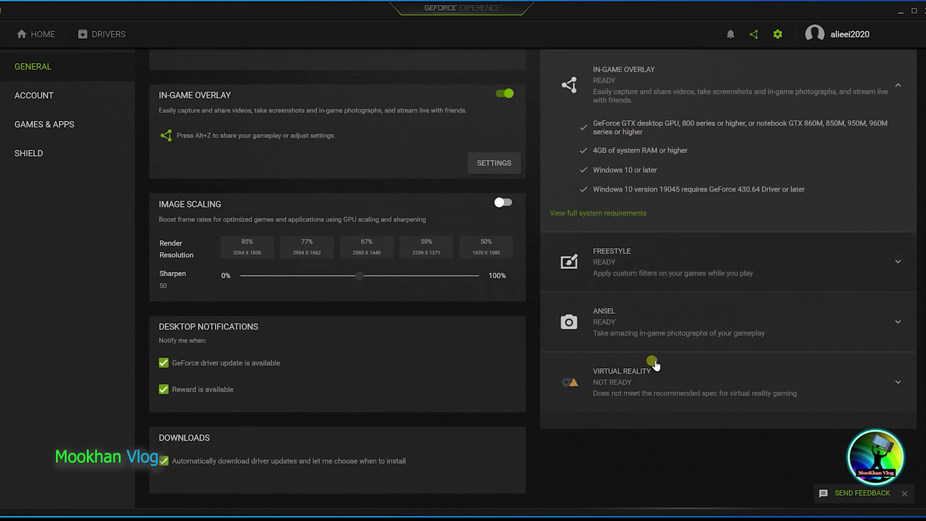
scroll(710, 201, up, 1)
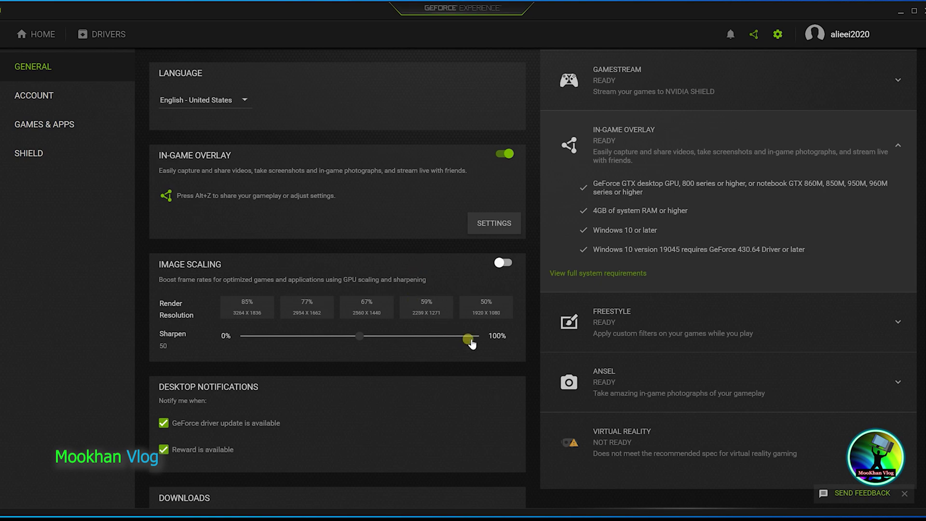
Open the in-game overlay settings and review the keyboard shortcuts for capture, recording and live broadcasting
click(495, 225)
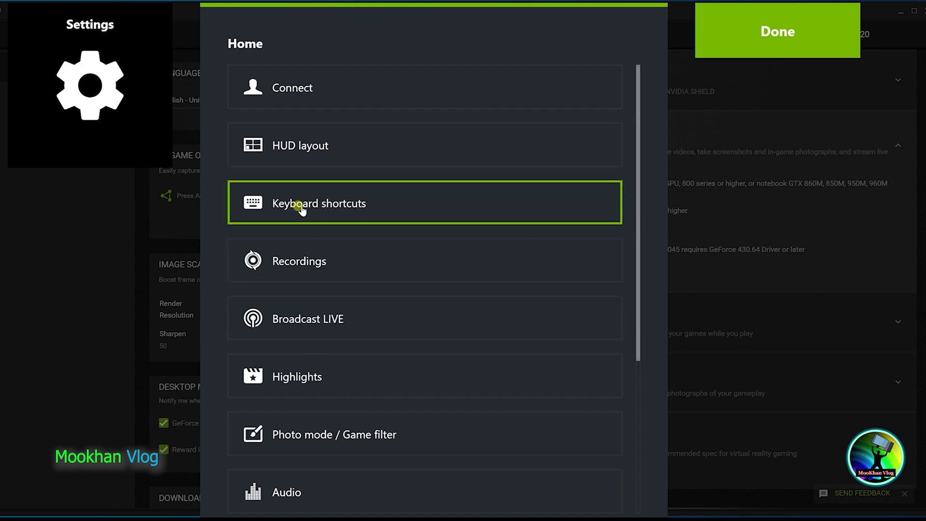
click(348, 211)
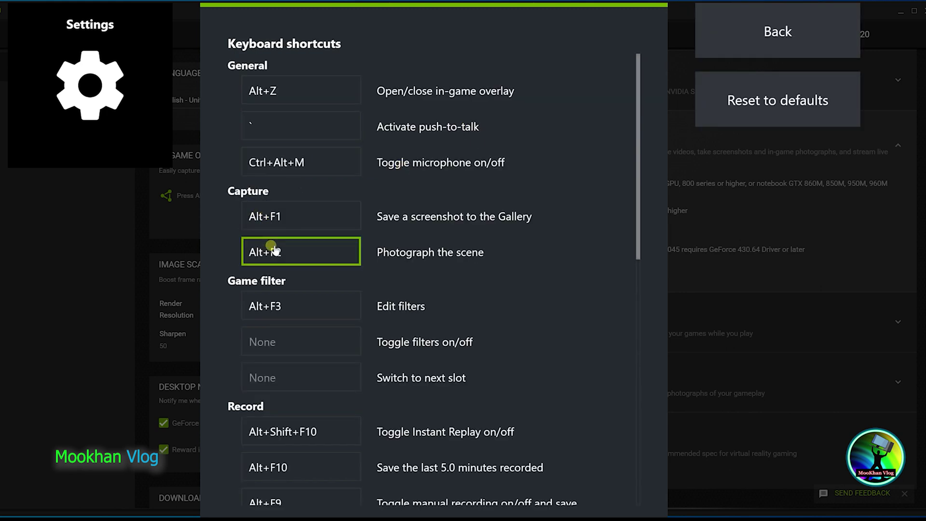
scroll(304, 294, down, 1)
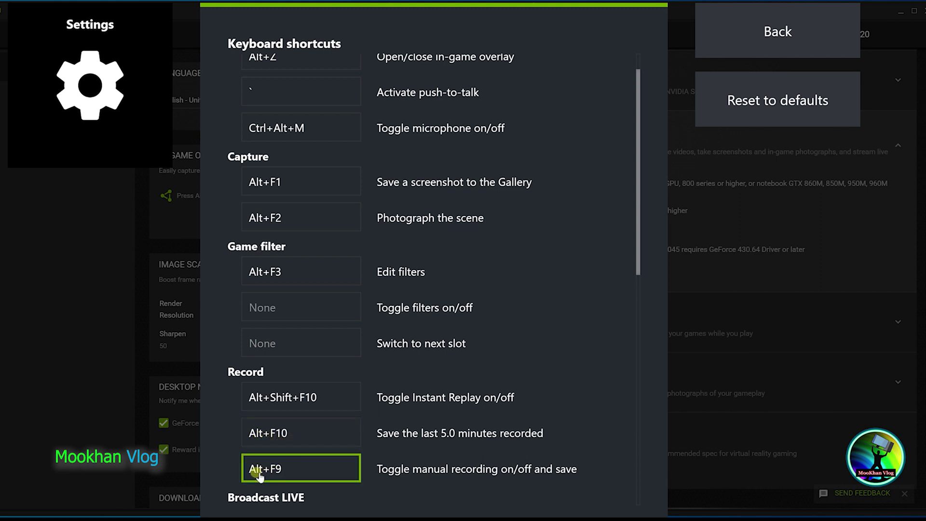
scroll(314, 434, down, 3)
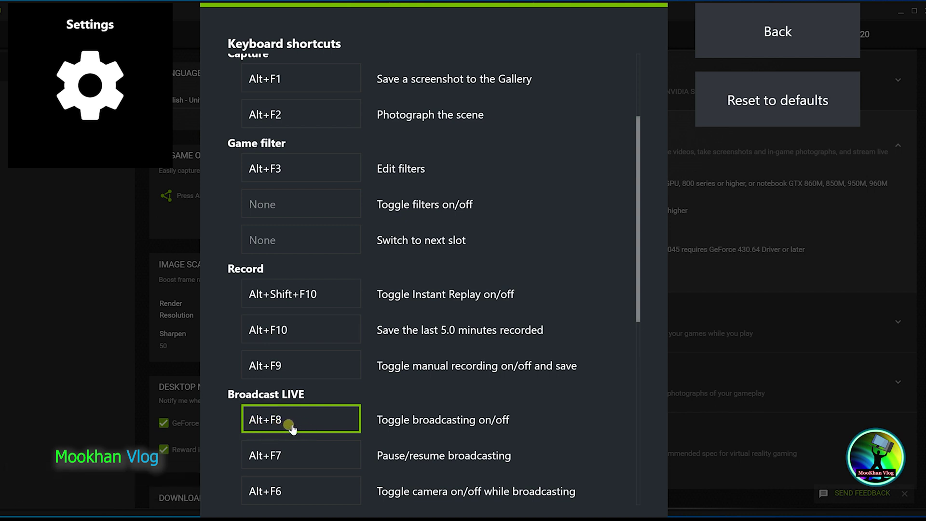
scroll(453, 340, up, 2)
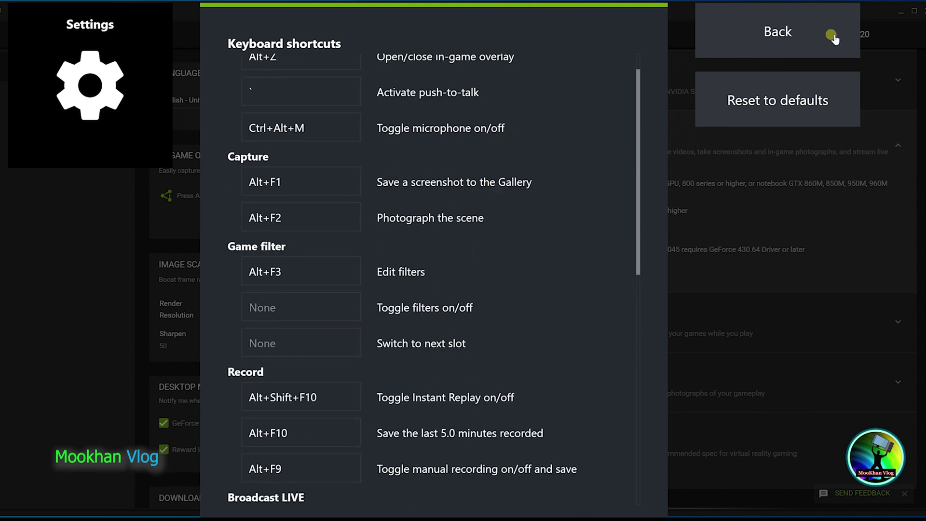
scroll(418, 175, up, 1)
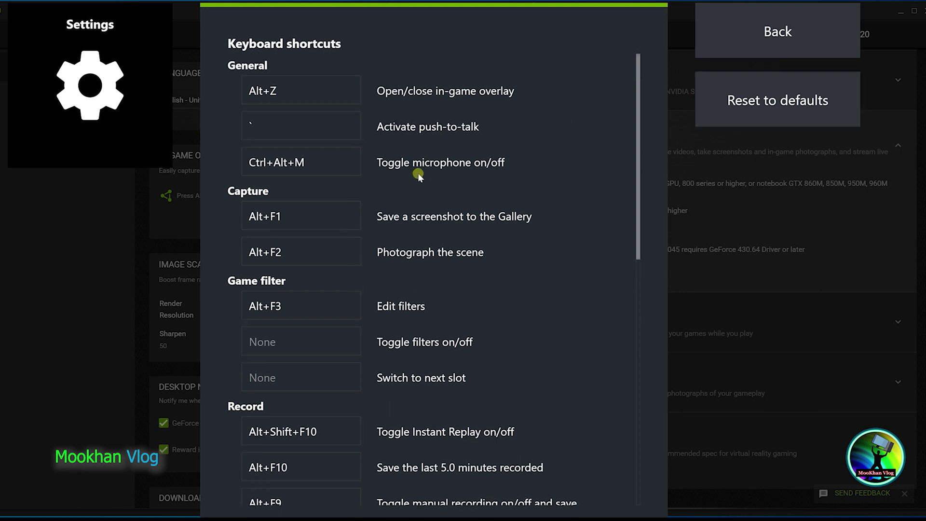
click(755, 36)
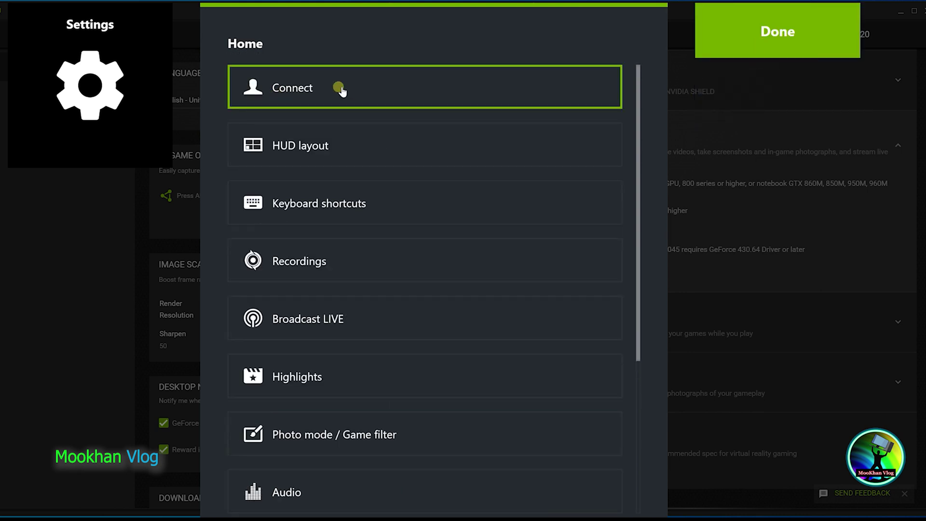
Choose Facebook among the overlay's connectable services and open its login form
click(305, 98)
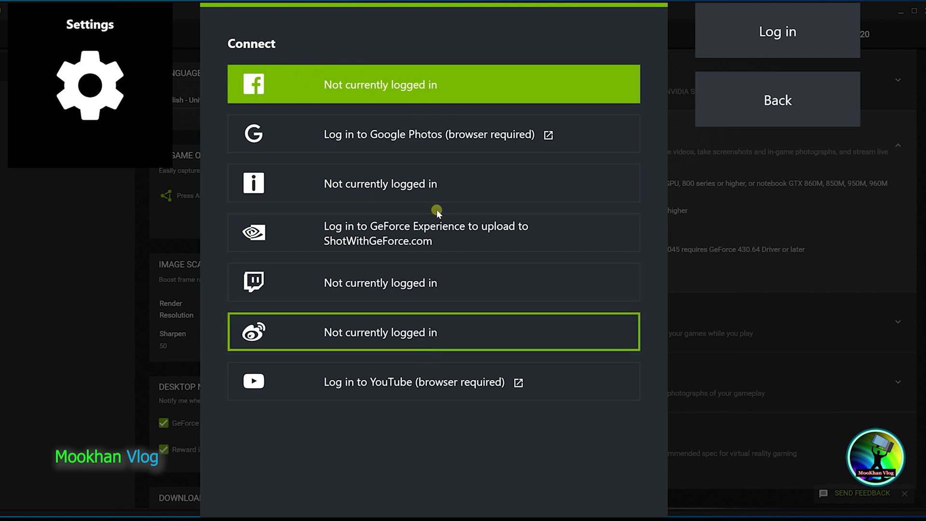
click(357, 394)
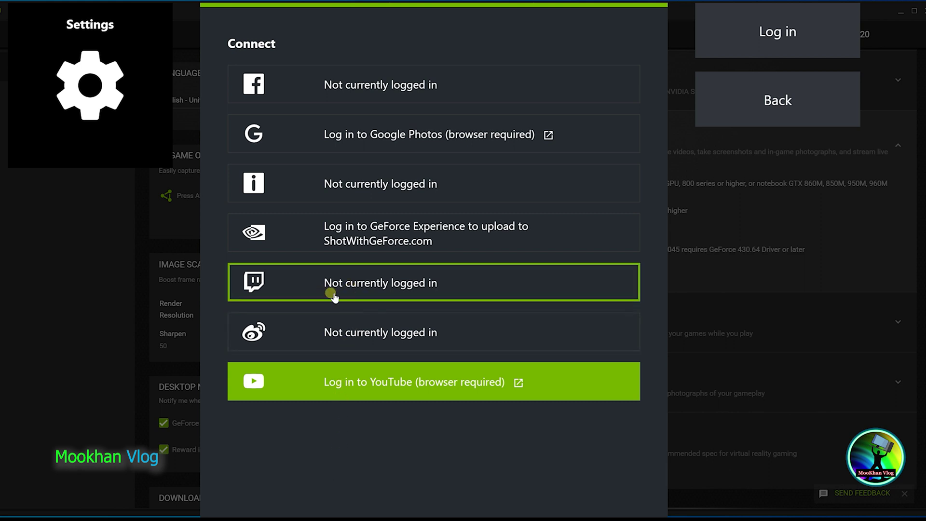
click(349, 292)
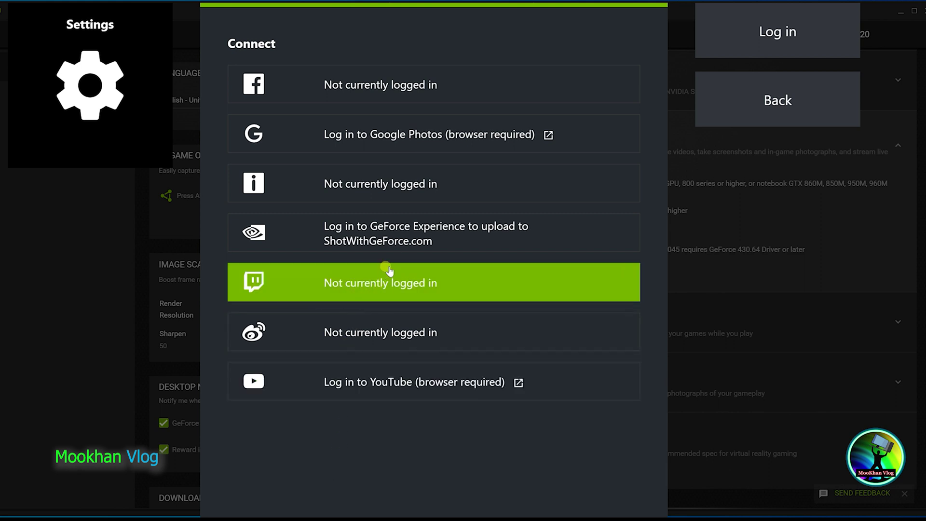
click(332, 93)
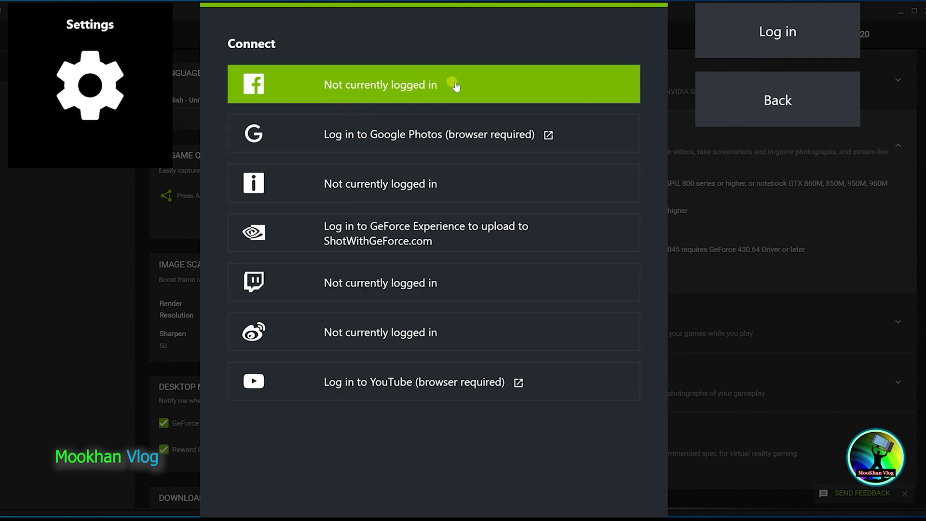
click(773, 41)
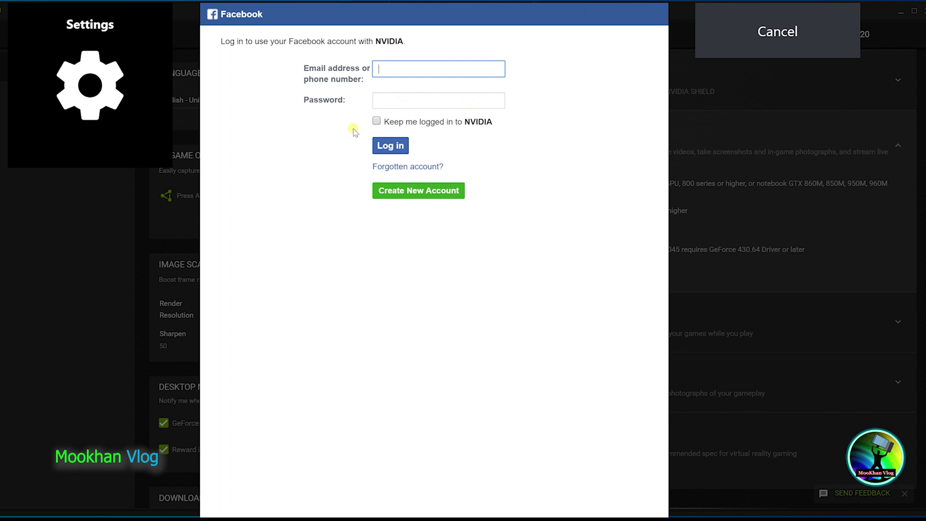
Enter the Facebook account's email or phone number and password, enable staying logged in to NVIDIA, and submit the login
click(376, 121)
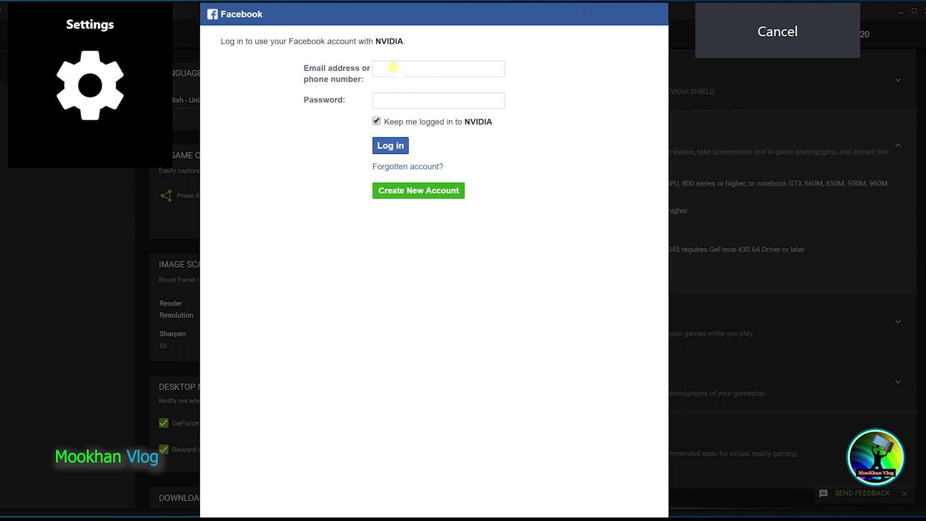
click(450, 100)
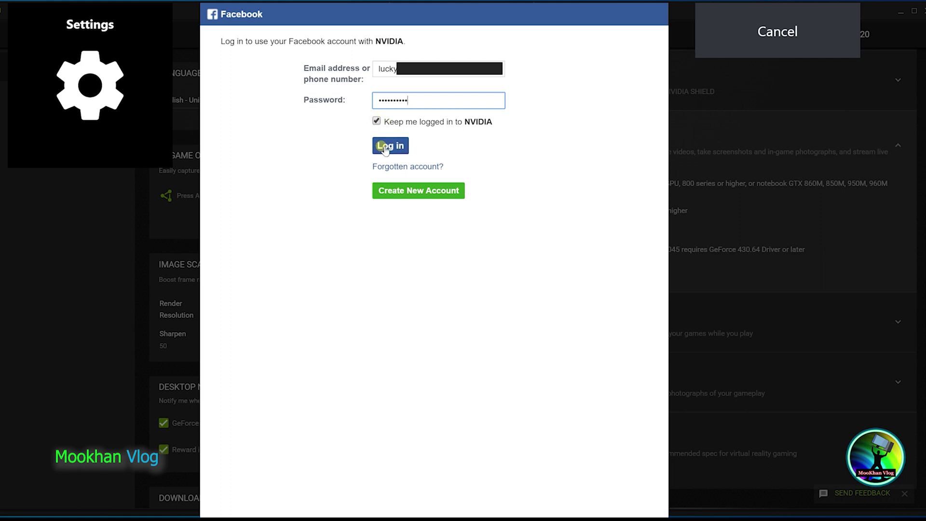
click(398, 147)
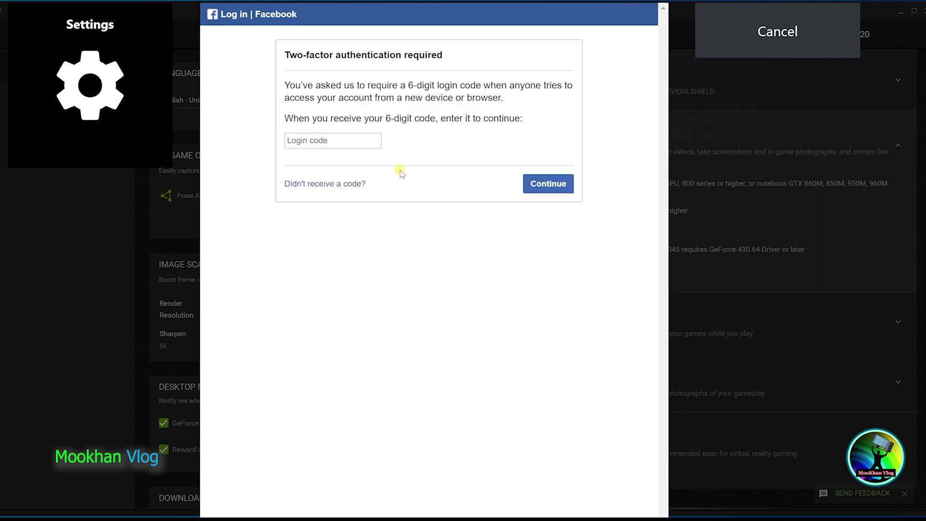
drag(284, 50, 453, 57)
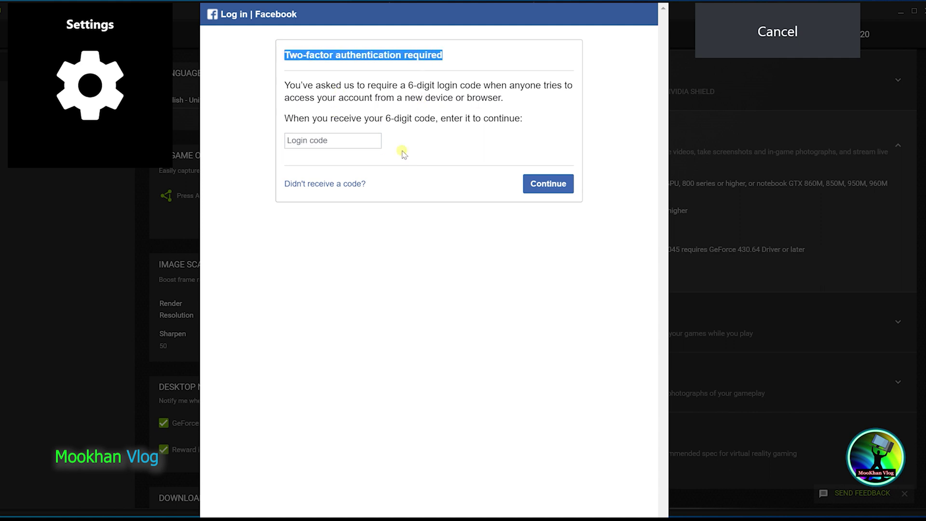